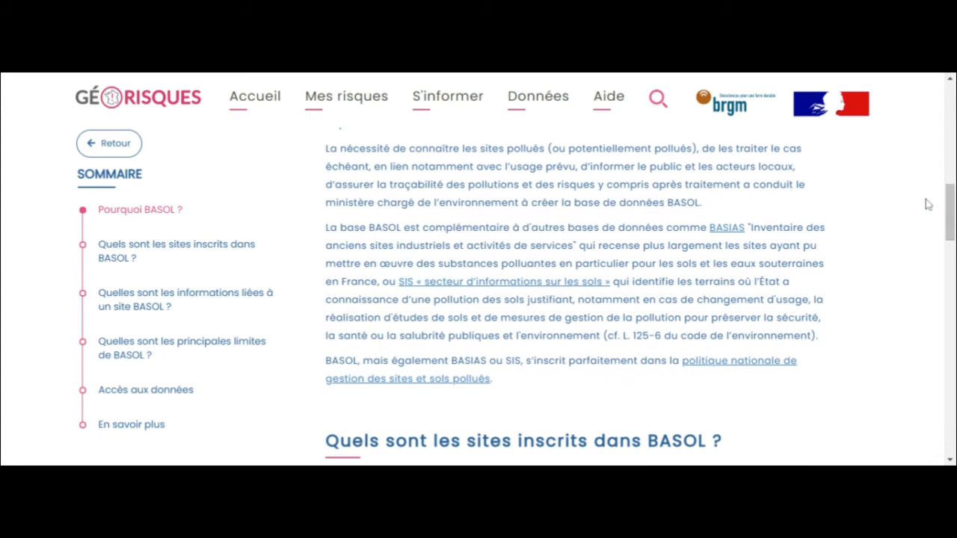
Open the BASOL search form from the article's "Accès aux données" section
click(174, 398)
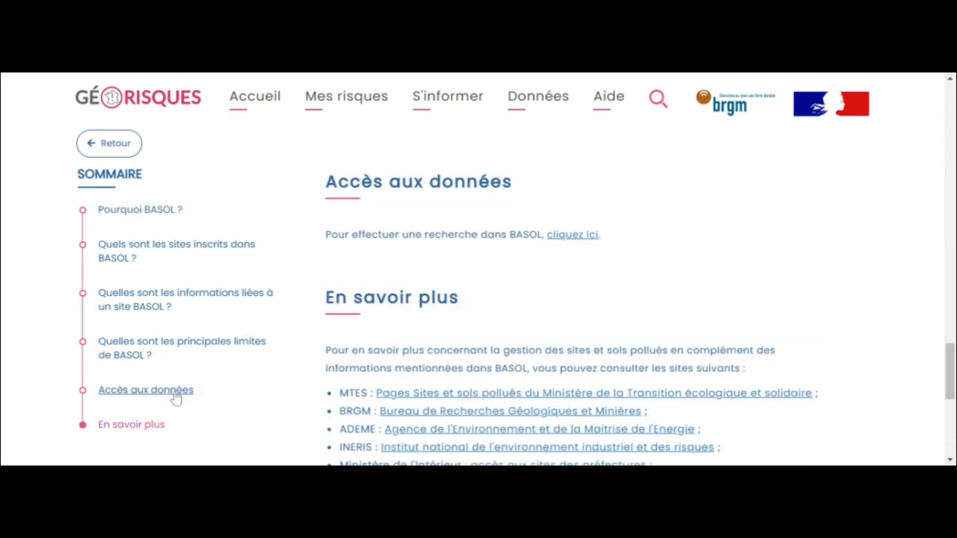
click(566, 236)
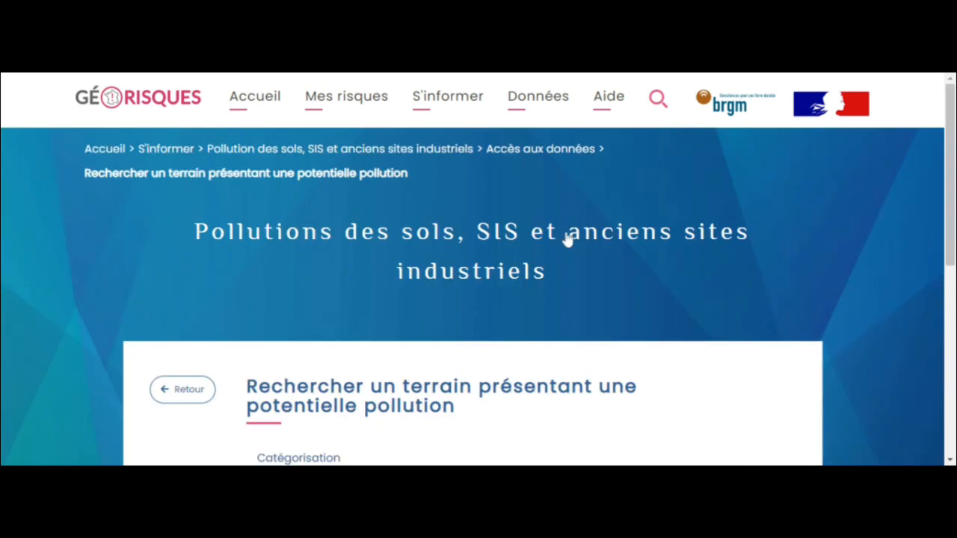
scroll(222, 229, down, 3)
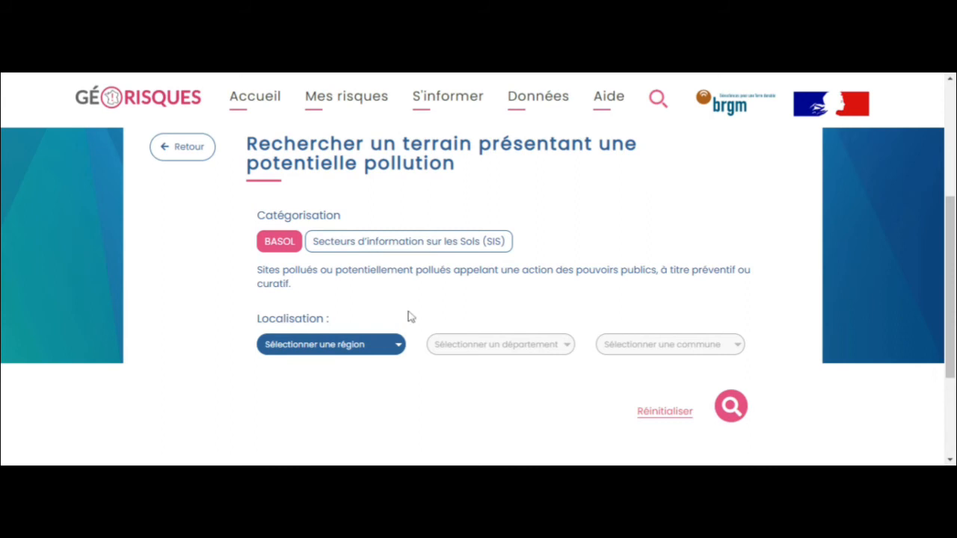
Search BASOL for sites in region ILE-DE-FRANCE, department SEINE-SAINT-DENIS, commune L'ILE-SAINT-DENIS, and view the results table
click(377, 337)
click(340, 228)
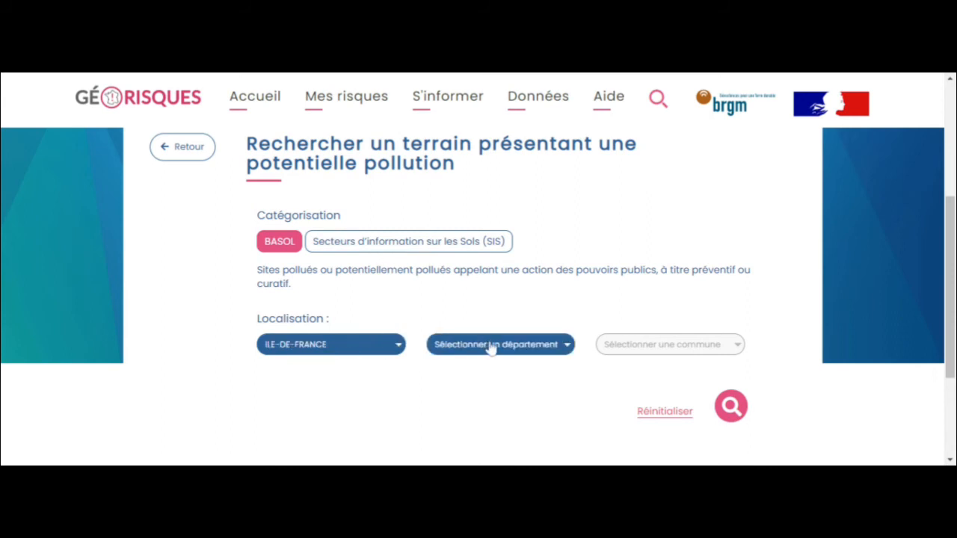
click(491, 338)
click(566, 308)
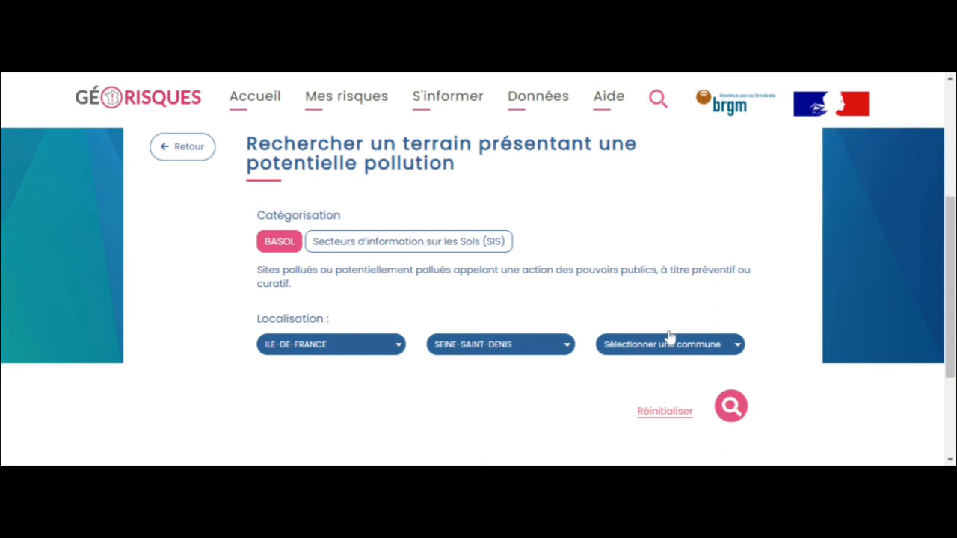
click(681, 258)
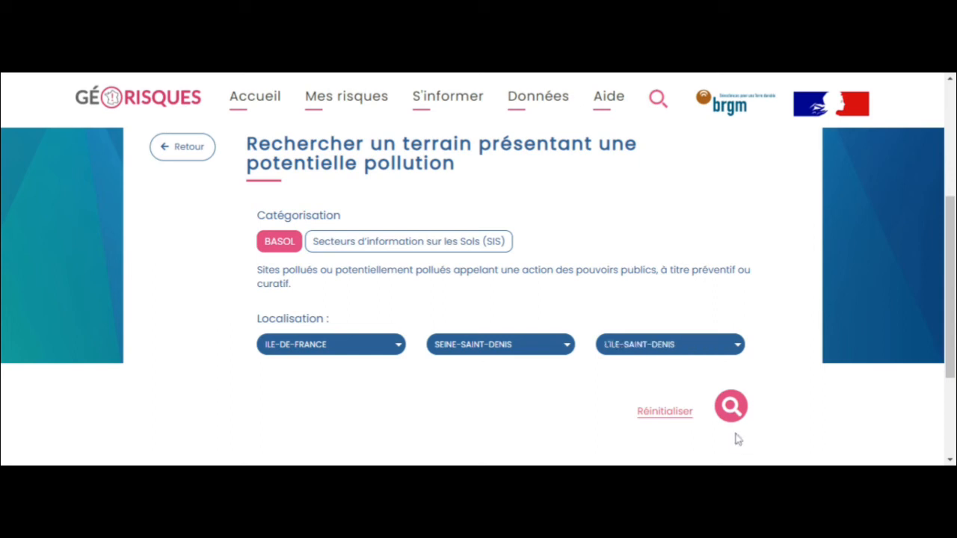
click(729, 410)
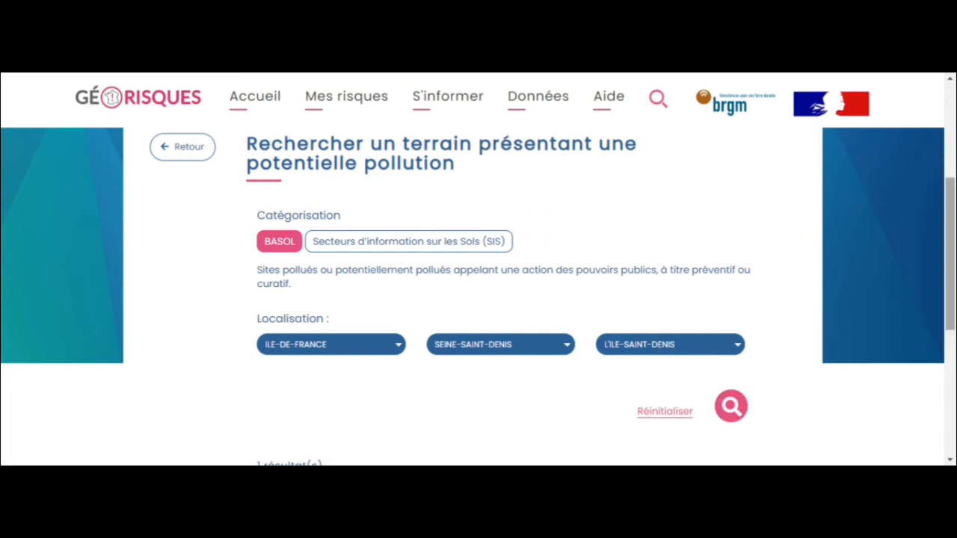
scroll(479, 295, down, 3)
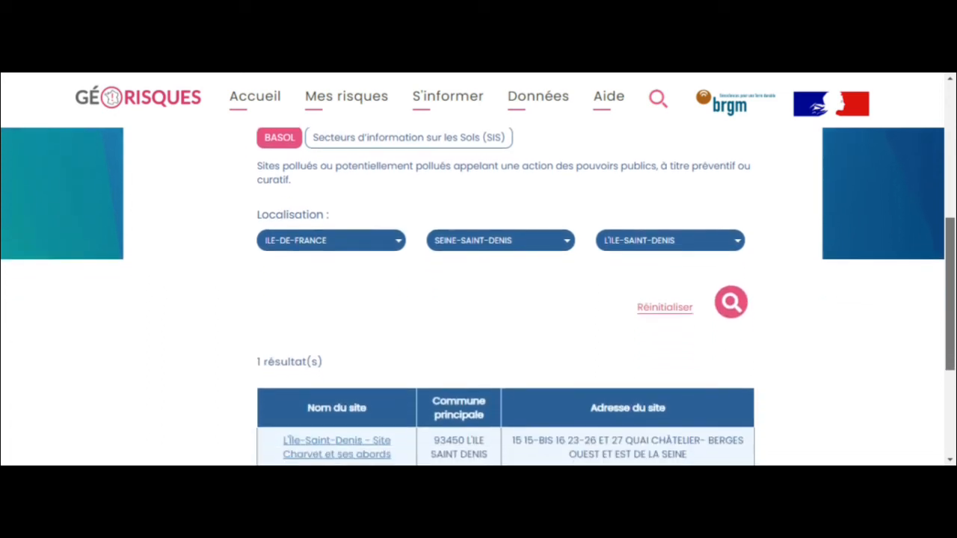
drag(949, 314, 950, 312)
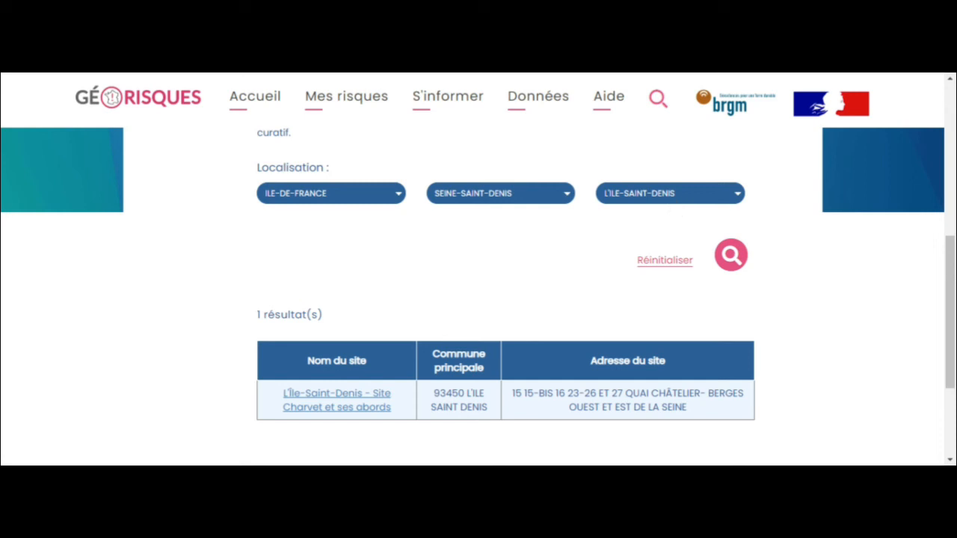
Change the commune to ROMAINVILLE, rerun the BASOL search and review the listed sites
click(744, 409)
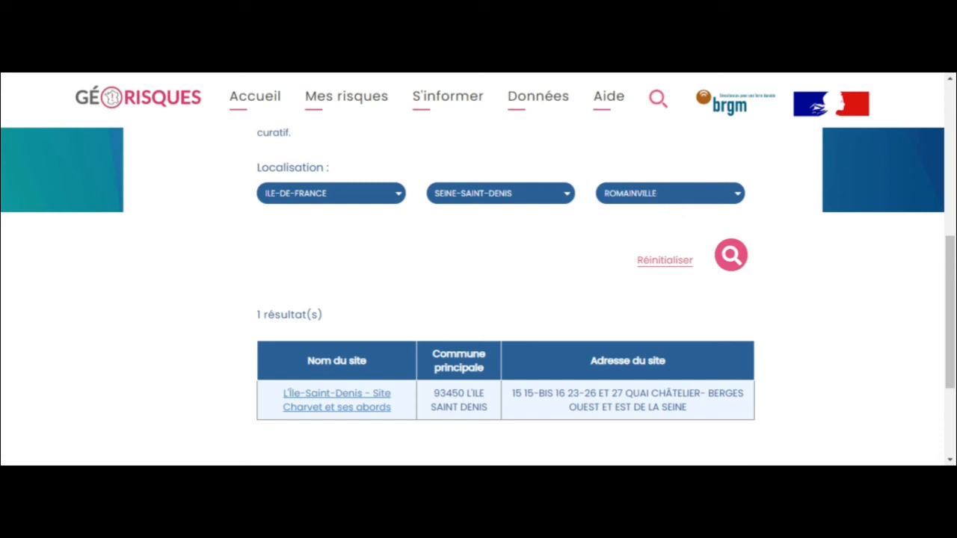
click(730, 259)
scroll(950, 299, down, 2)
drag(950, 264, 948, 278)
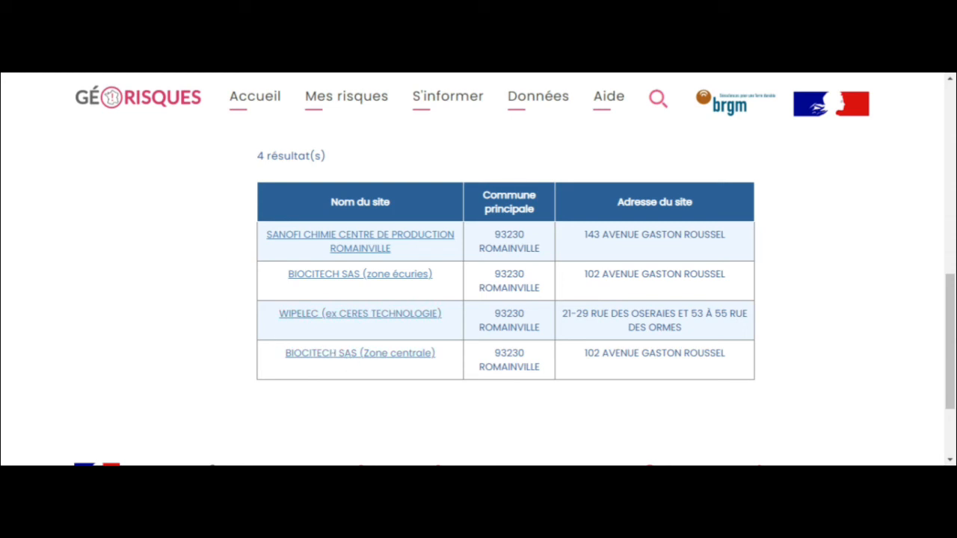
scroll(949, 329, up, 1)
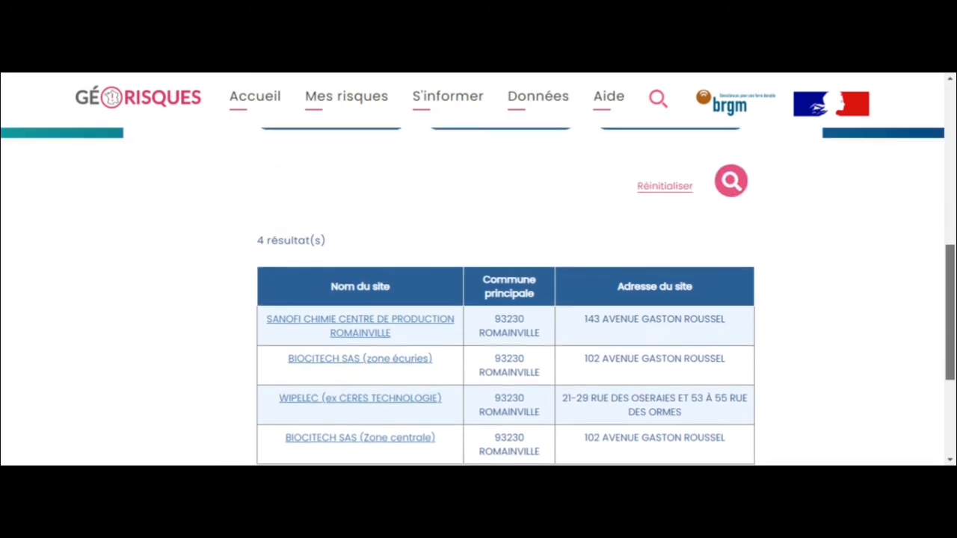
scroll(478, 299, up, 1)
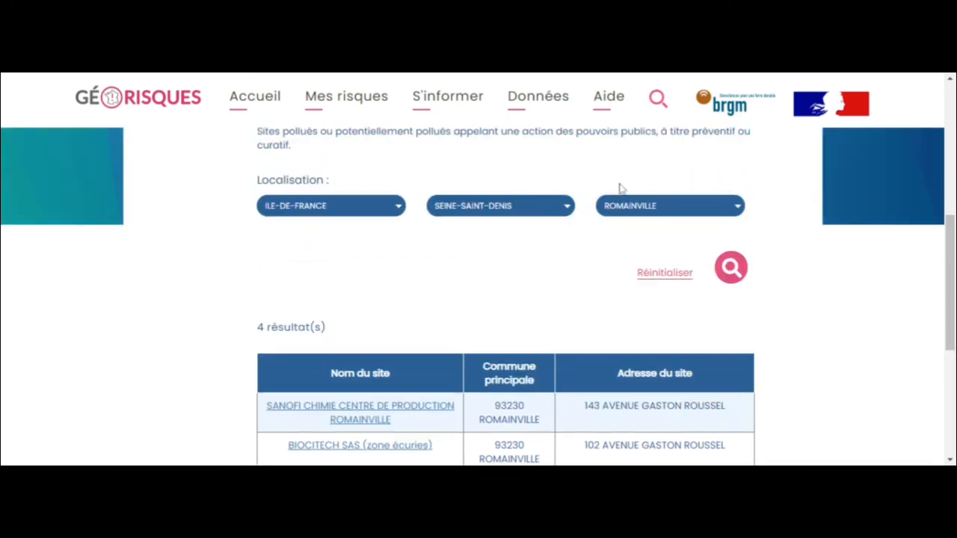
scroll(592, 257, down, 2)
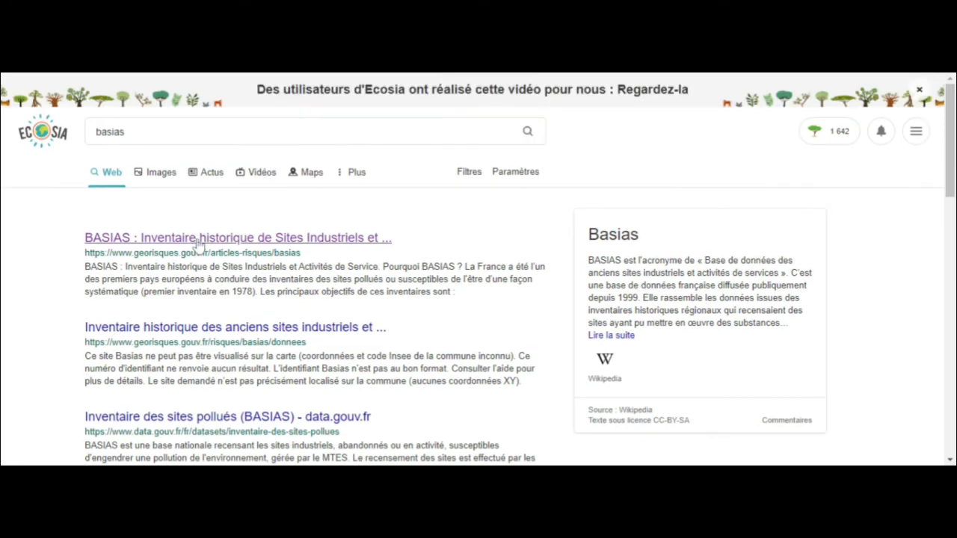
Open the Géorisques BASIAS article from the web search results and read through its presentation section
click(199, 240)
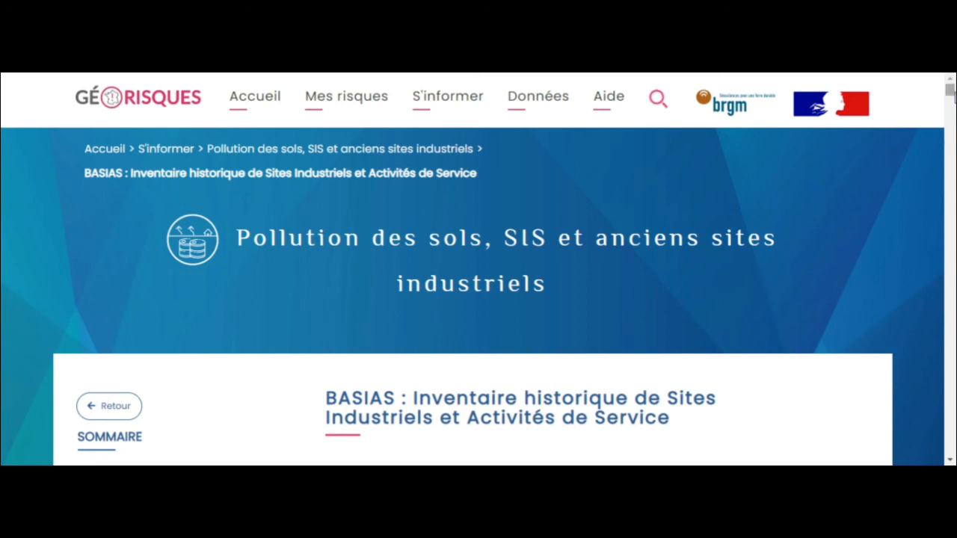
drag(951, 93, 952, 98)
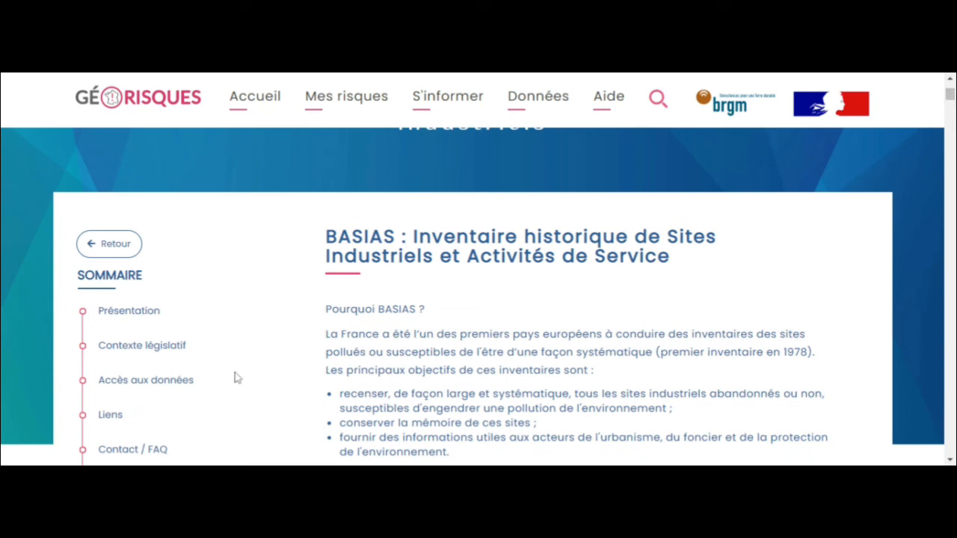
drag(950, 93, 951, 132)
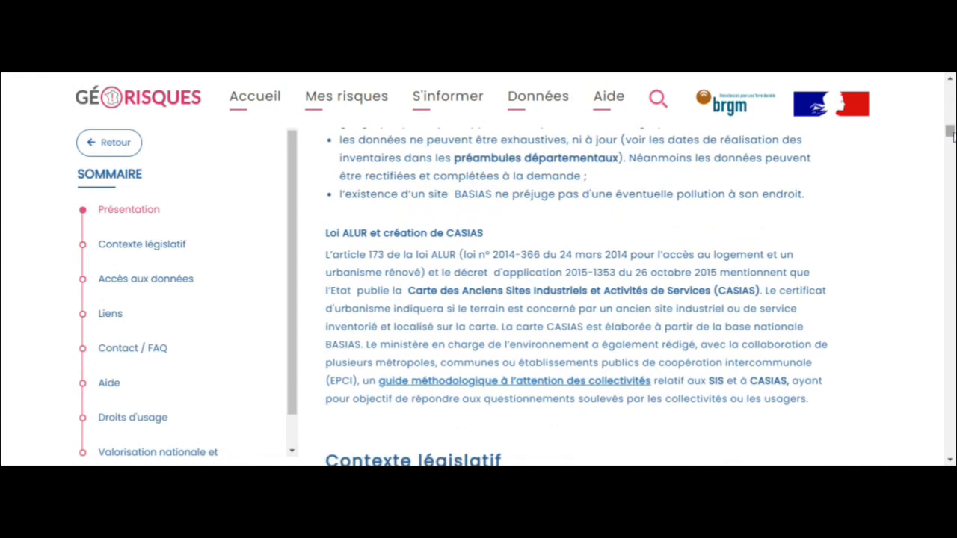
Open the BASIAS search form from the article's "Accès aux données" section and look over its fields
click(164, 284)
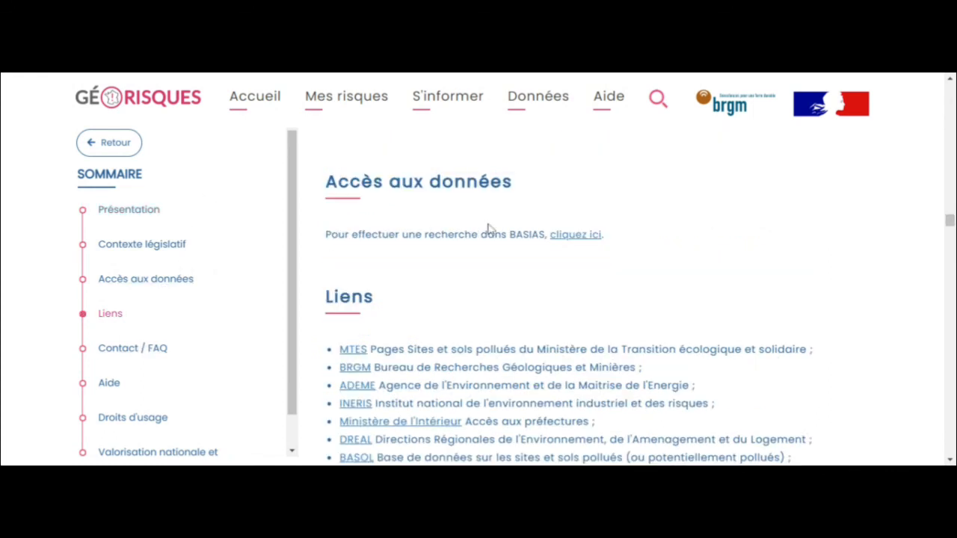
click(593, 235)
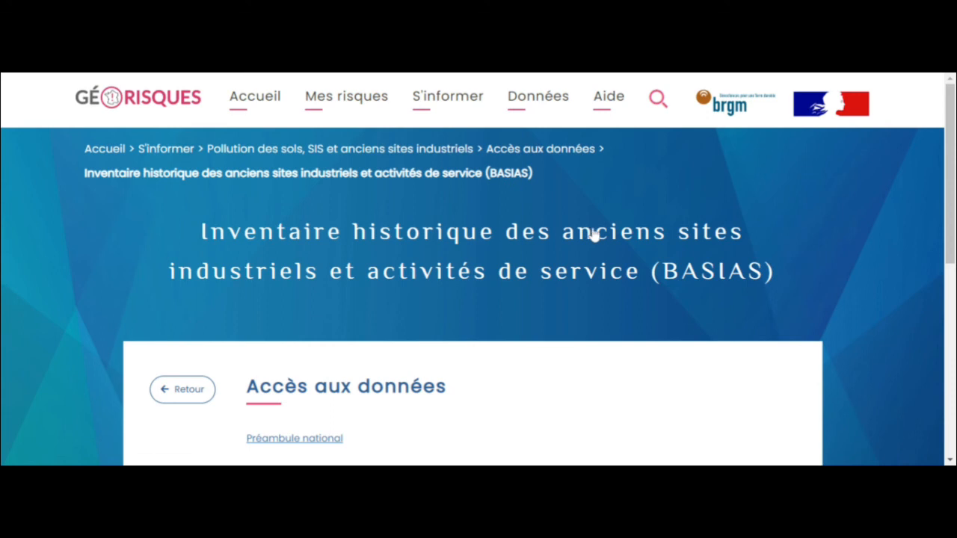
scroll(950, 179, down, 1)
scroll(478, 299, down, 1)
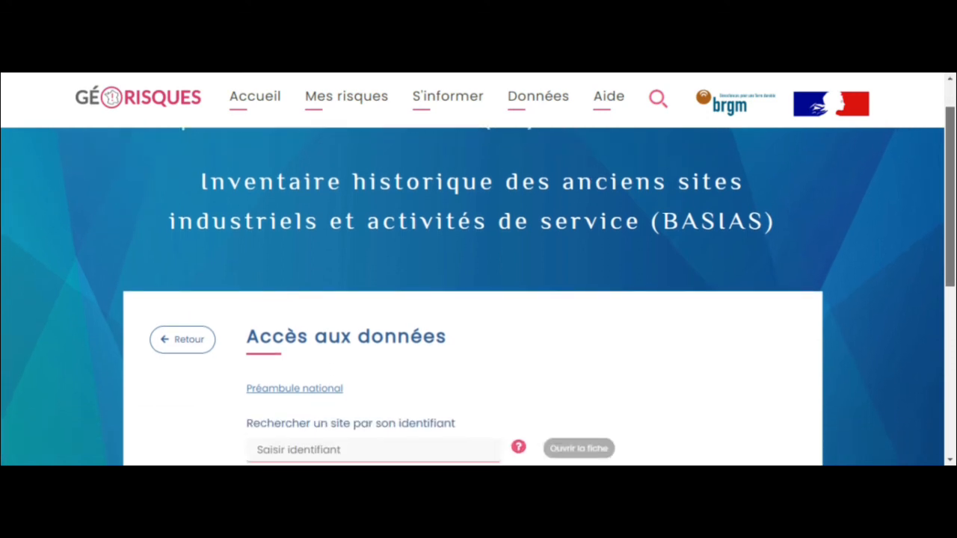
scroll(478, 299, up, 1)
scroll(478, 299, down, 3)
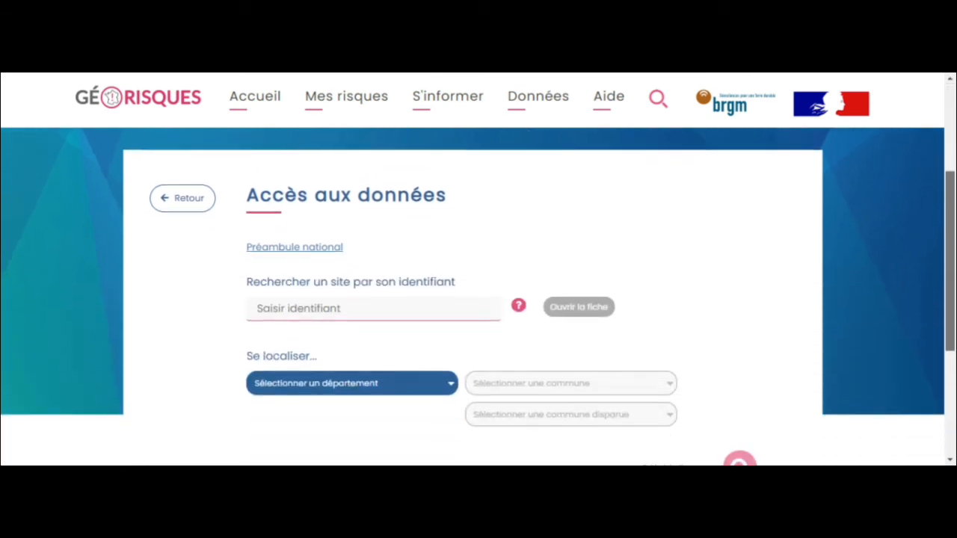
scroll(346, 319, down, 2)
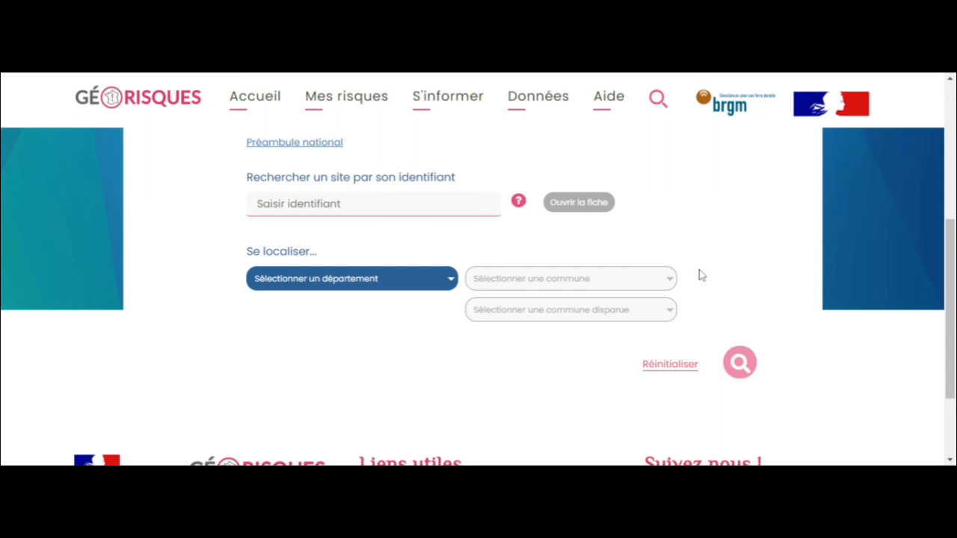
scroll(479, 299, up, 2)
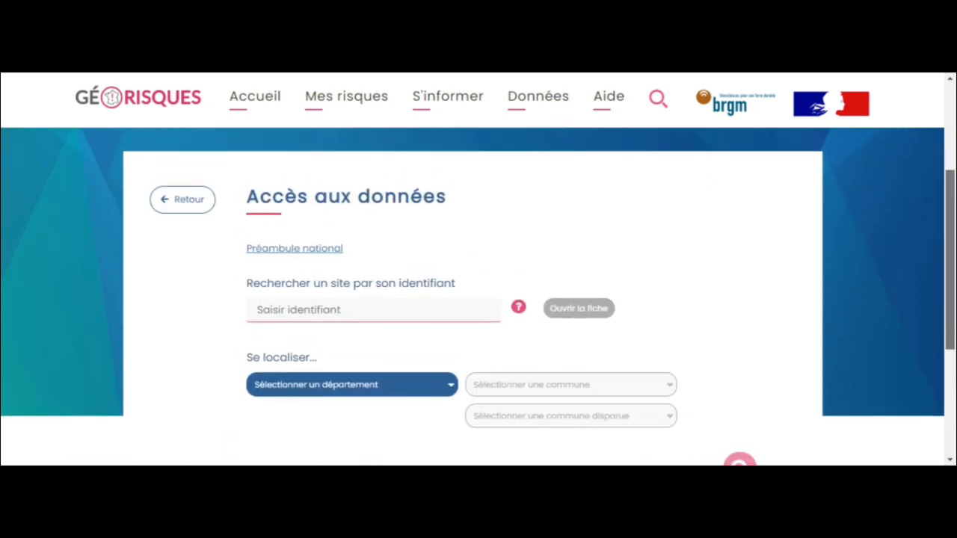
Search BASIAS for SEINE-SAINT-DENIS (93), commune L'ILE-SAINT-DENIS (93039), with "Toutes activités" as the main activity
scroll(479, 299, down, 1)
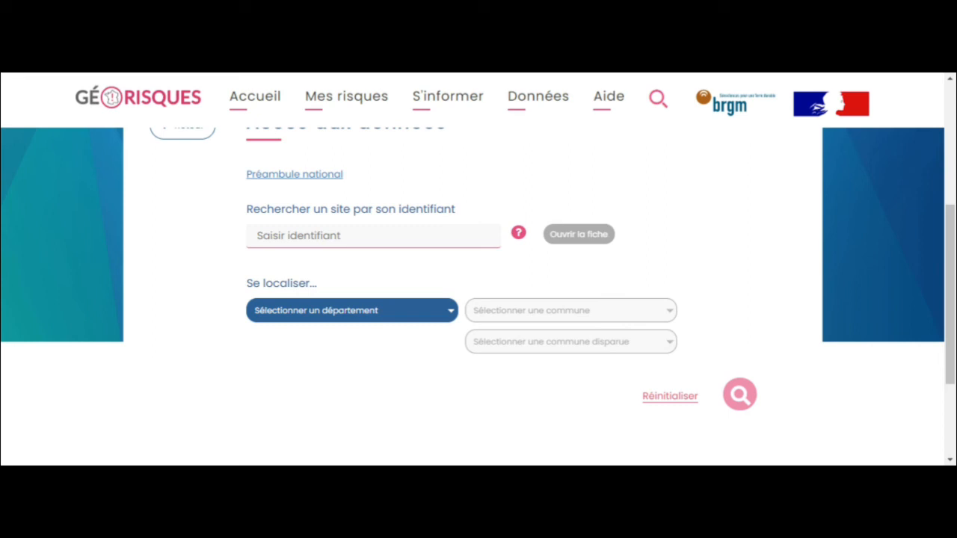
key(Return)
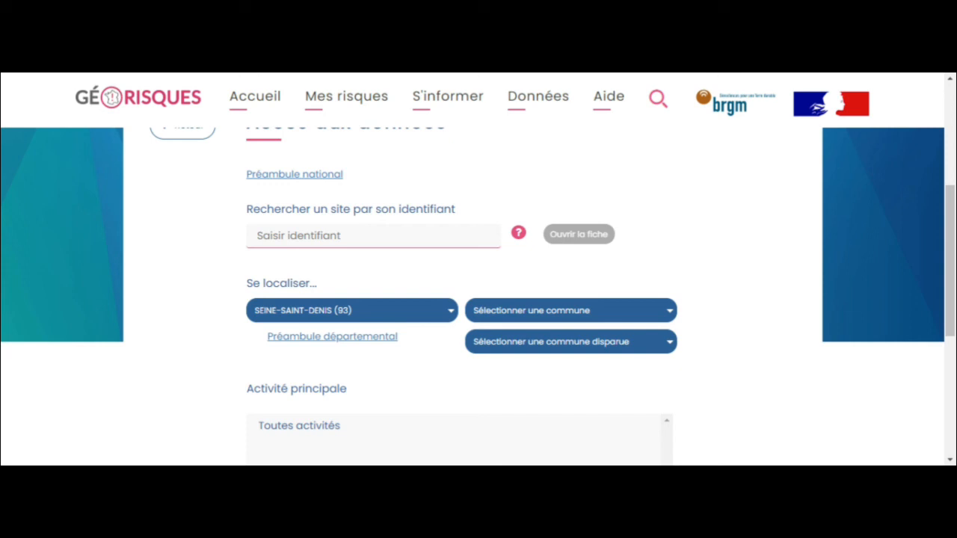
click(616, 219)
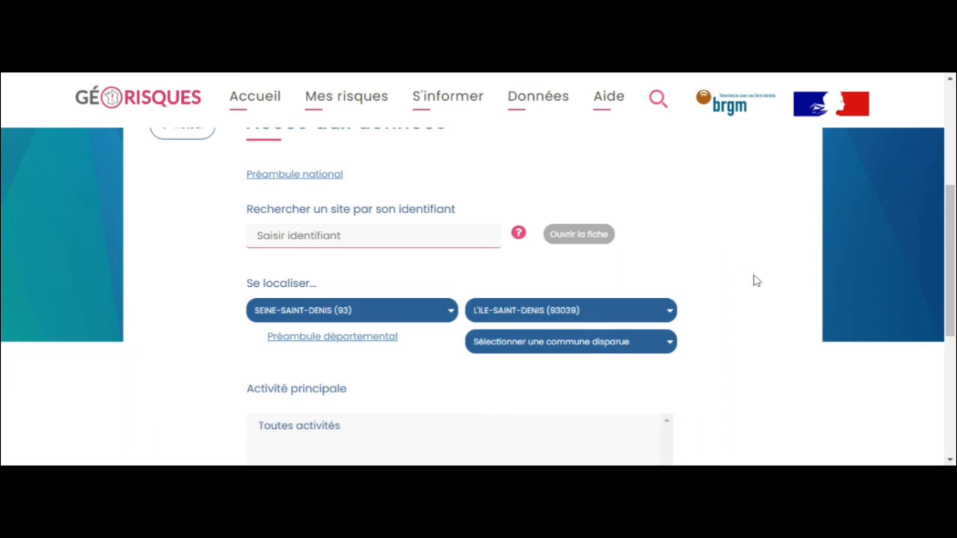
scroll(948, 258, down, 2)
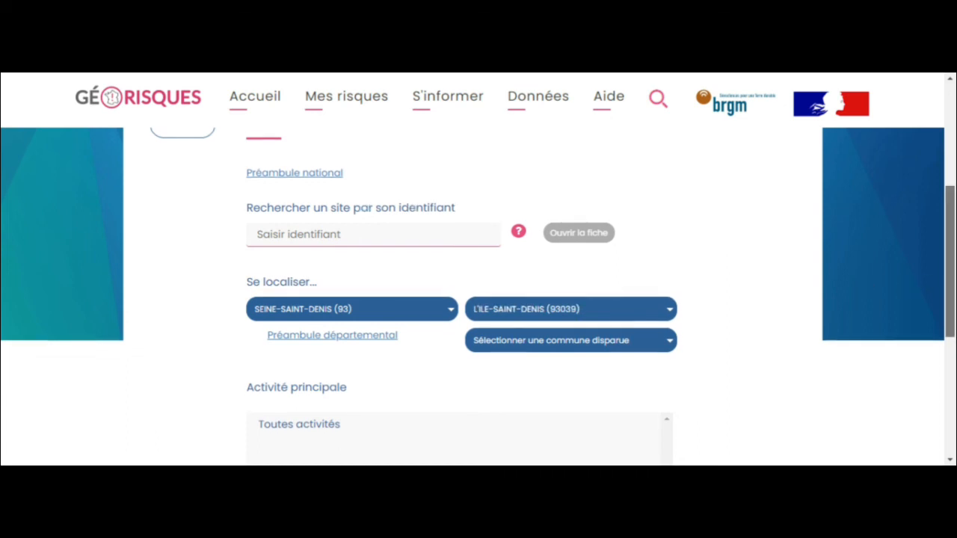
scroll(478, 299, down, 3)
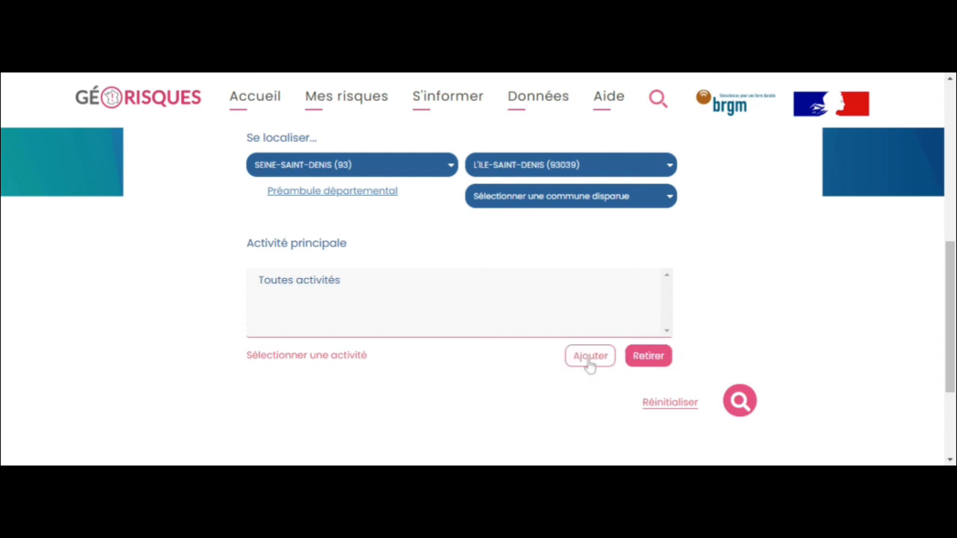
click(327, 284)
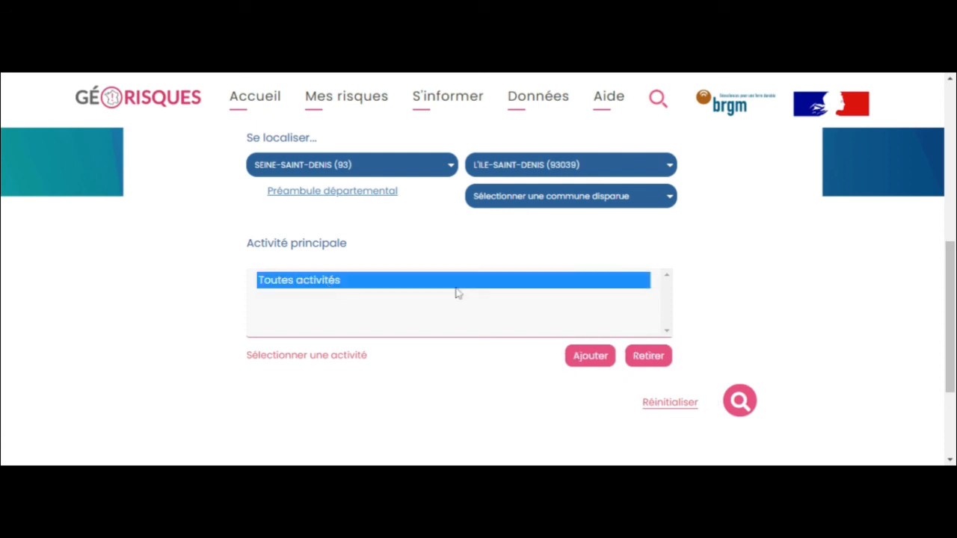
click(739, 404)
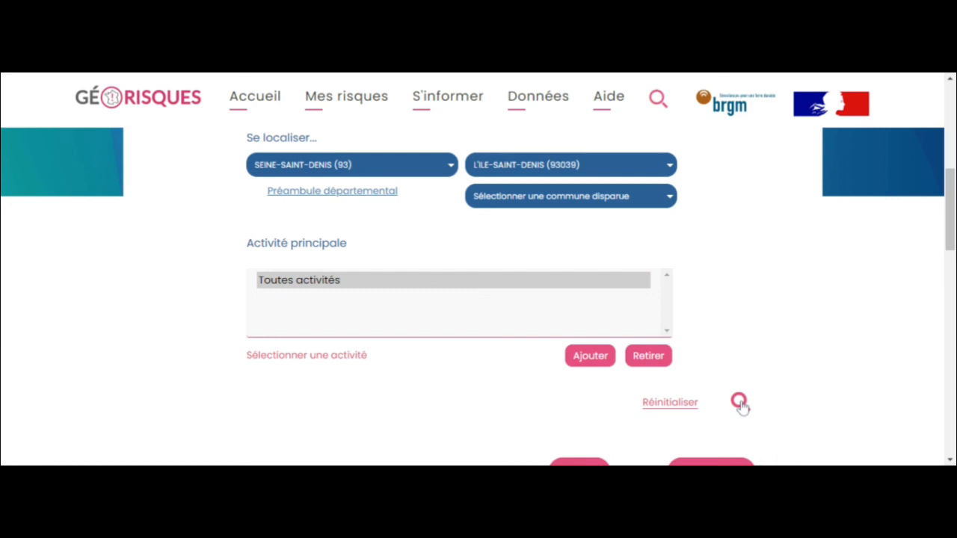
Examine the BASIAS results table, particularly the occupation status of the listed sites
drag(955, 196, 955, 266)
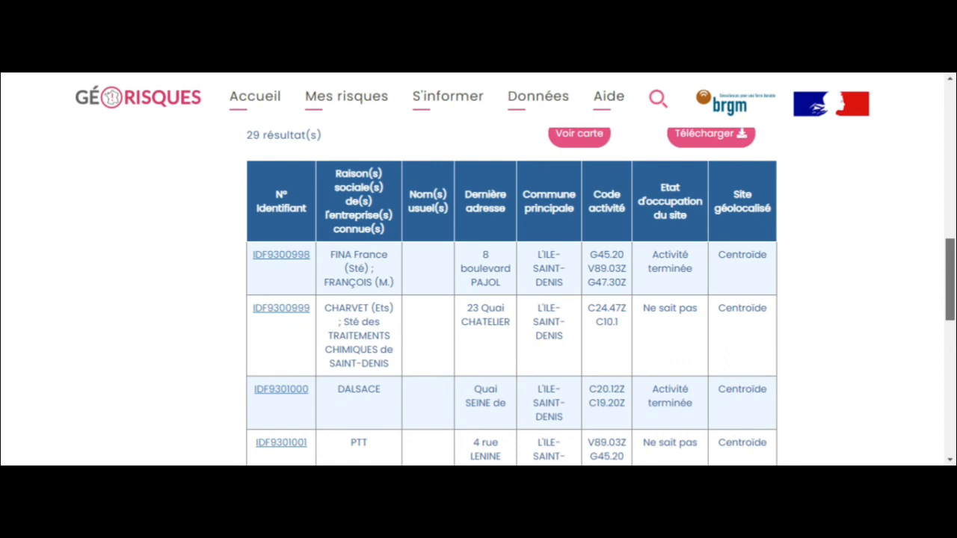
drag(954, 266, 955, 266)
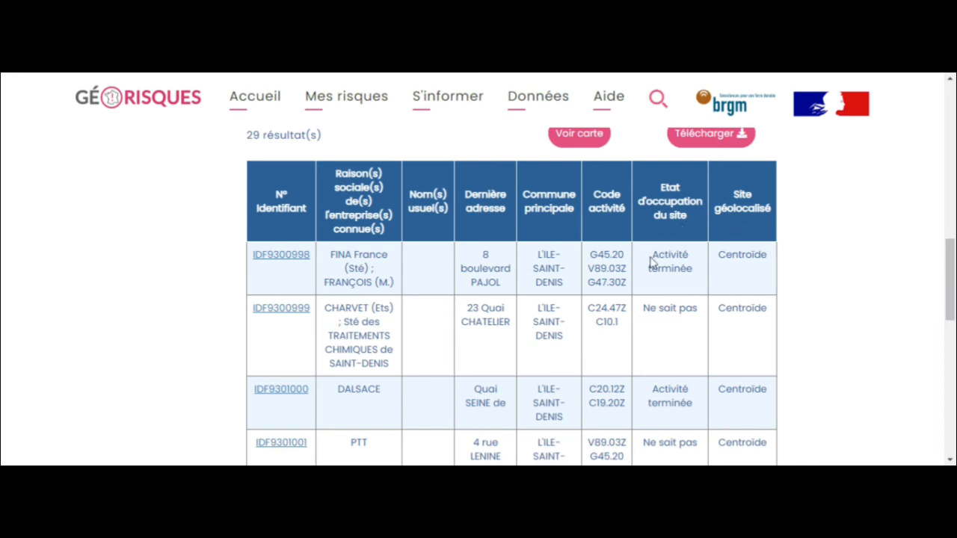
drag(650, 255, 698, 275)
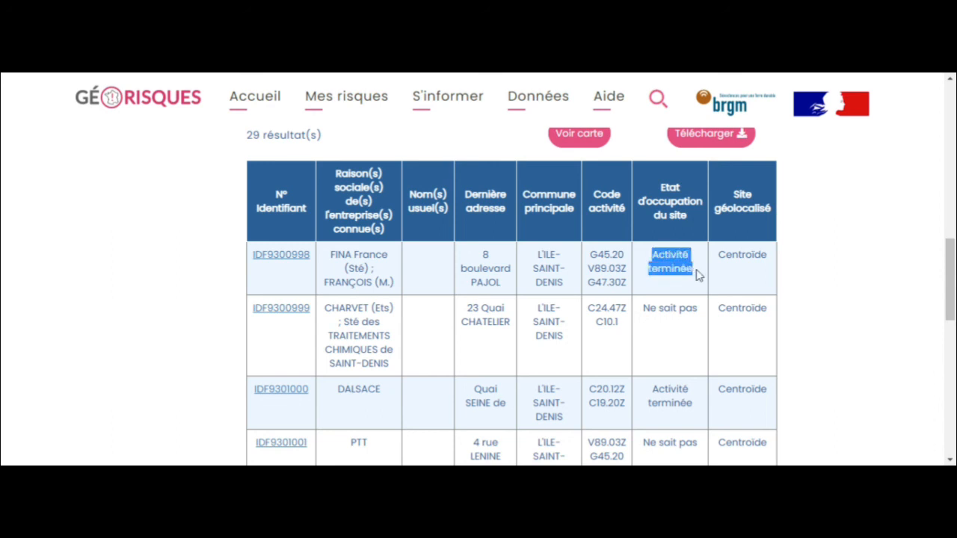
drag(644, 308, 709, 320)
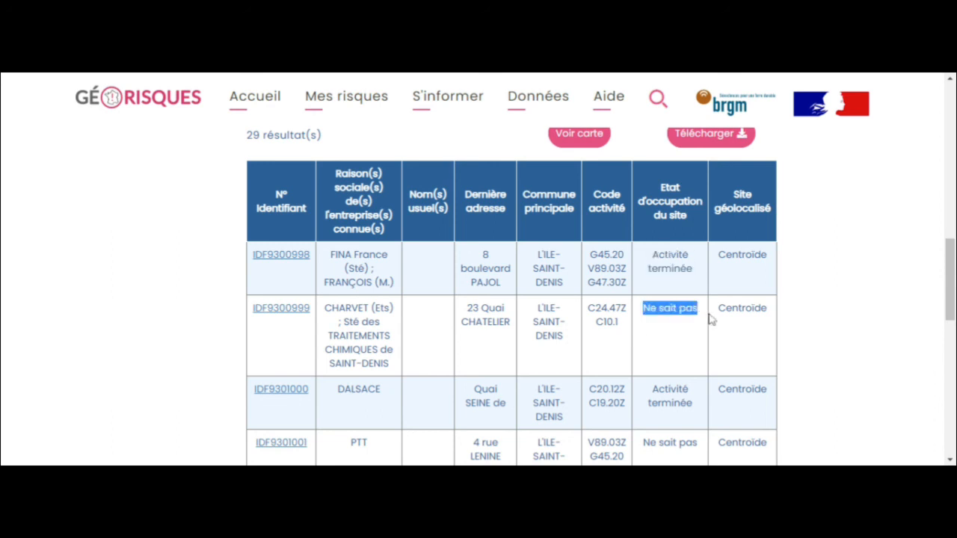
drag(950, 280, 949, 360)
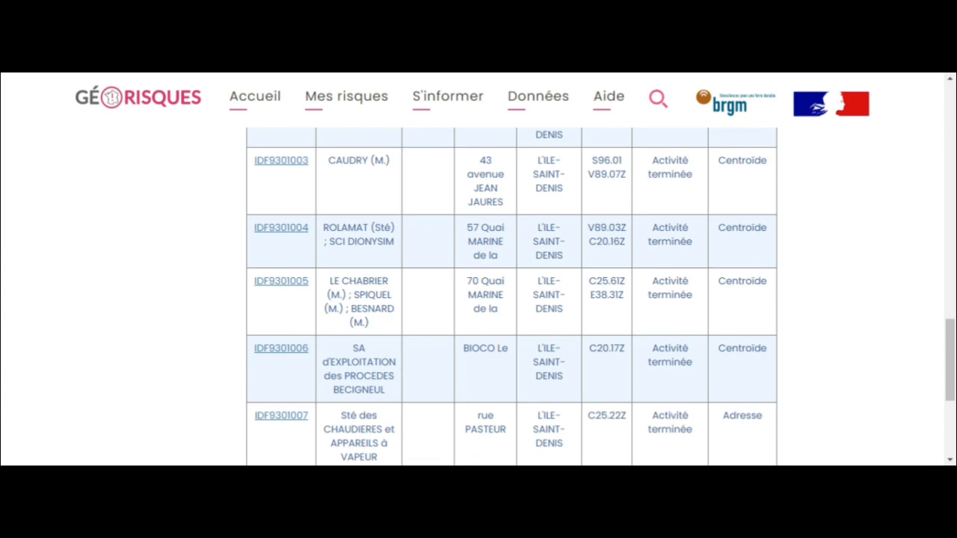
Check the remaining BASIAS sites listed for L'ILE-SAINT-DENIS down to the end of the first results page, then return to the page heading
drag(950, 360, 950, 398)
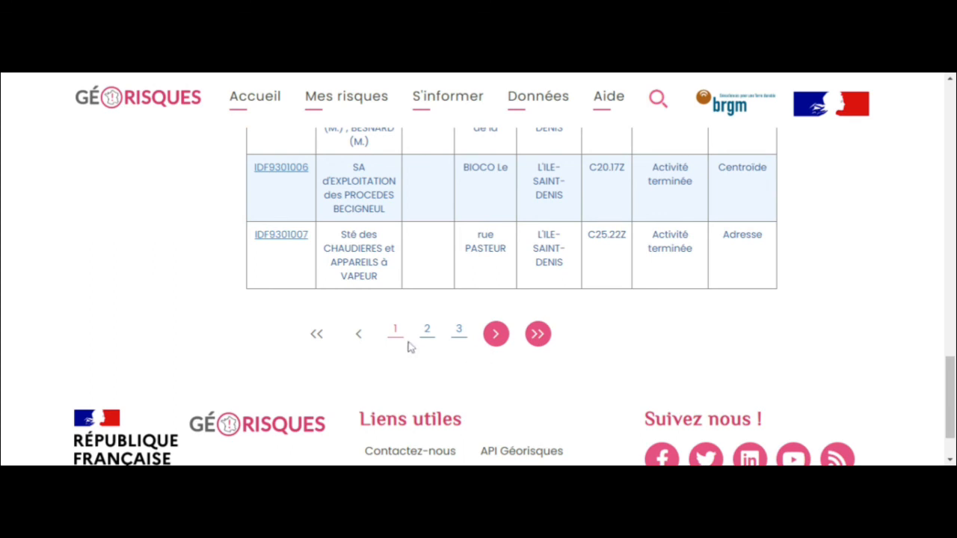
drag(949, 378, 953, 119)
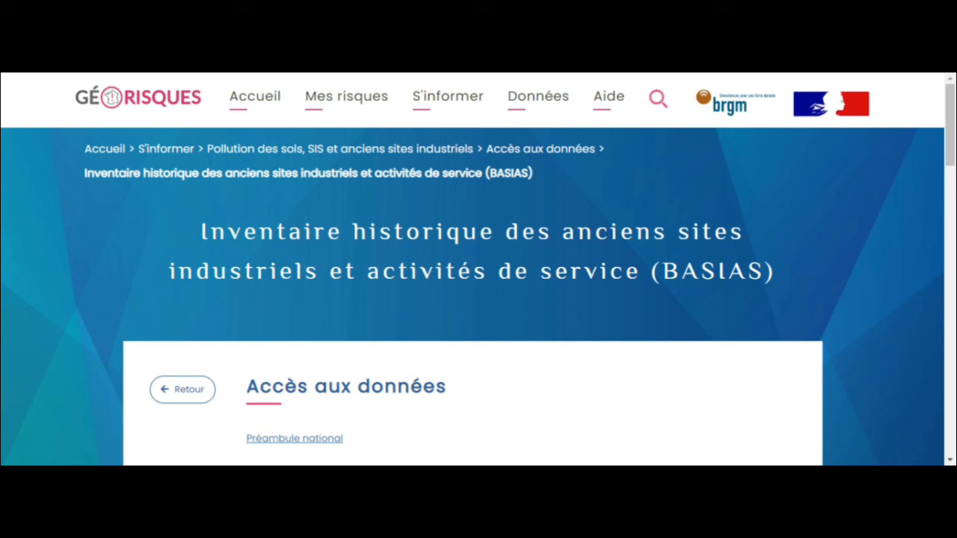
Switch to the Ecosia results for "dégradation des sols érosion" and look over the listed pages on soil erosion and degradation
mouse_move(321, 96)
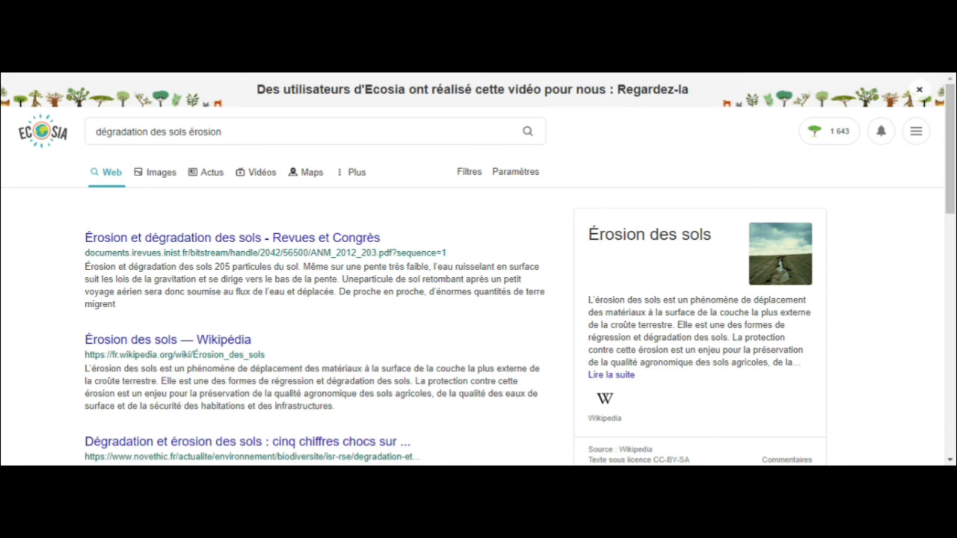
drag(950, 173, 950, 223)
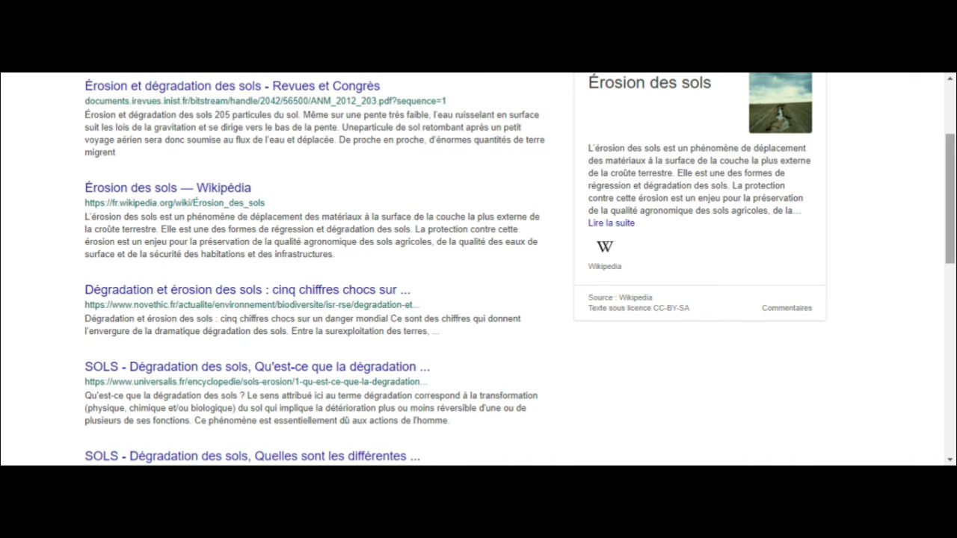
drag(951, 196, 950, 149)
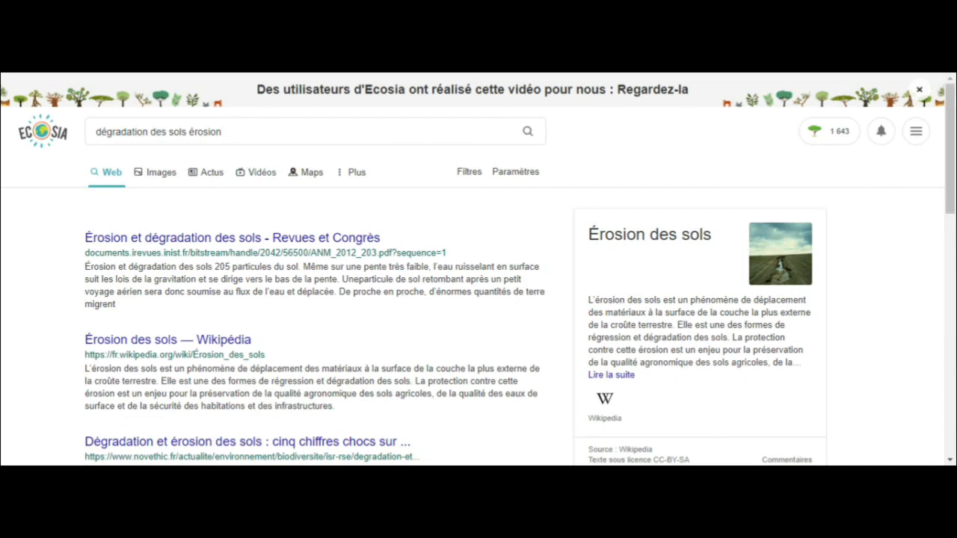
Go to the Ecosia home page and enter "MERCIIIIIIIIII" as the search text, then submit it
click(46, 141)
text(MER)
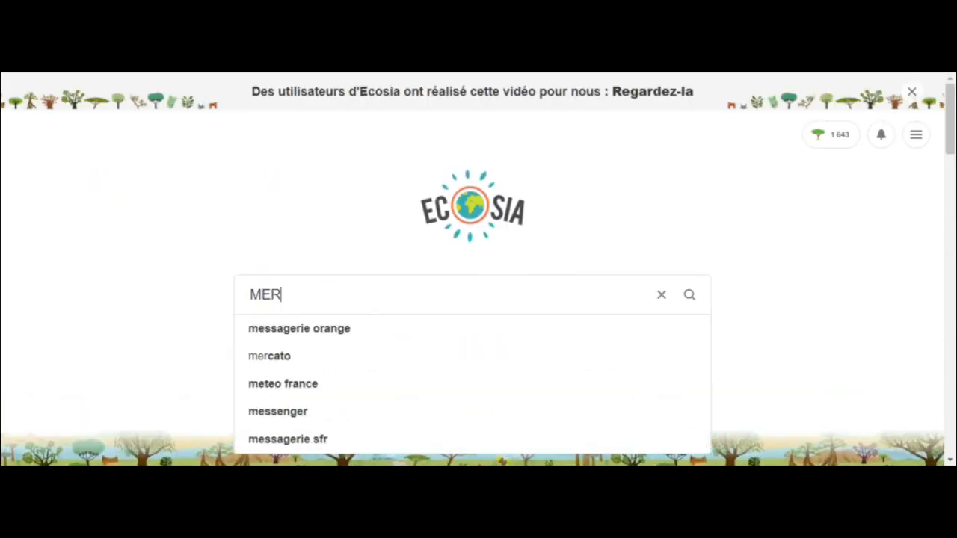
text(CIIIIIIIIIII)
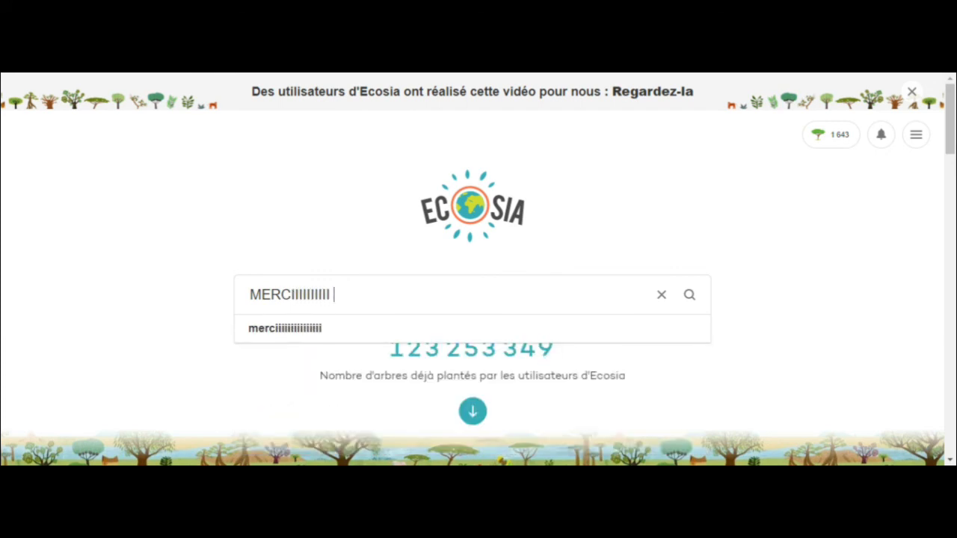
key(Return)
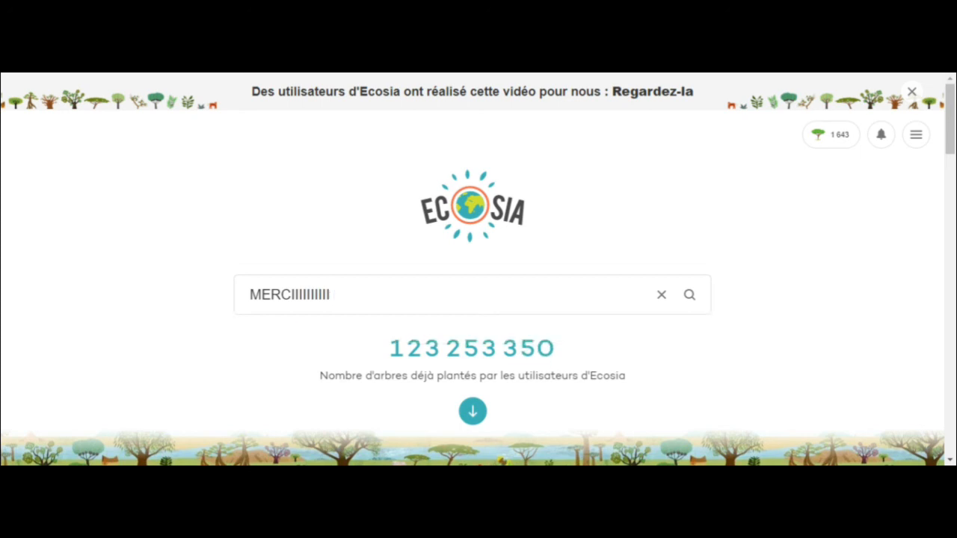